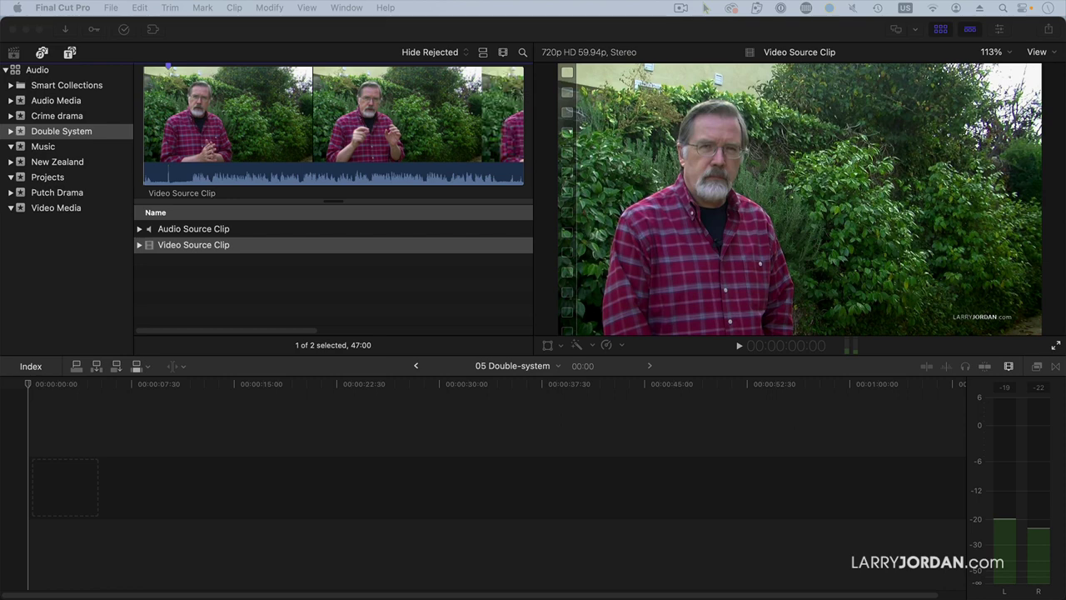
Step: Play the Video Source Clip from its clapboard slate, stopping near 15 seconds
{"action": "left_click", "coordinate": [280, 244]}
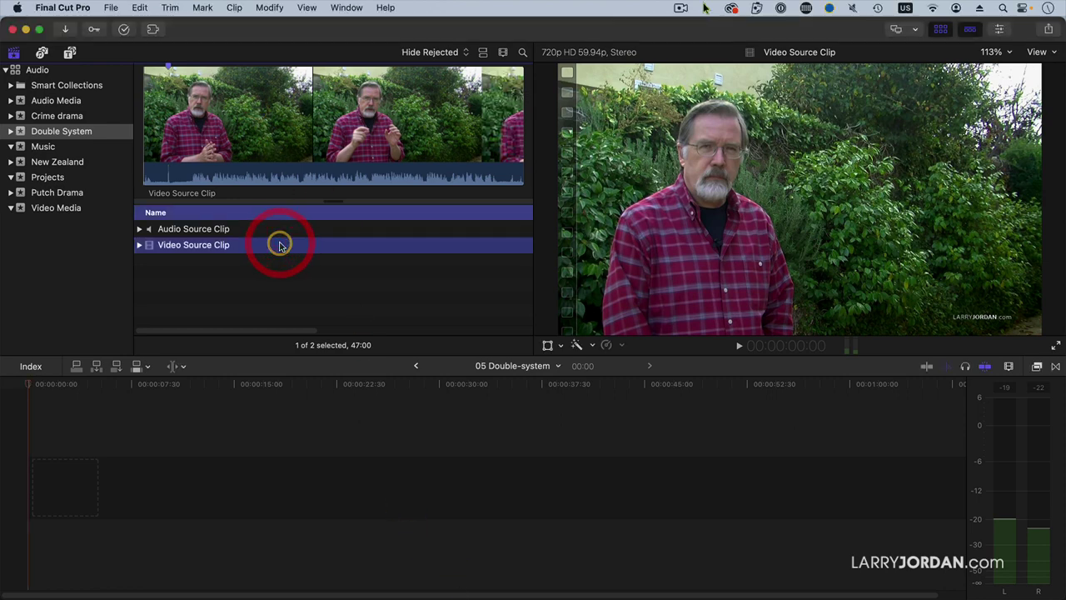
{"action": "left_click", "coordinate": [164, 178]}
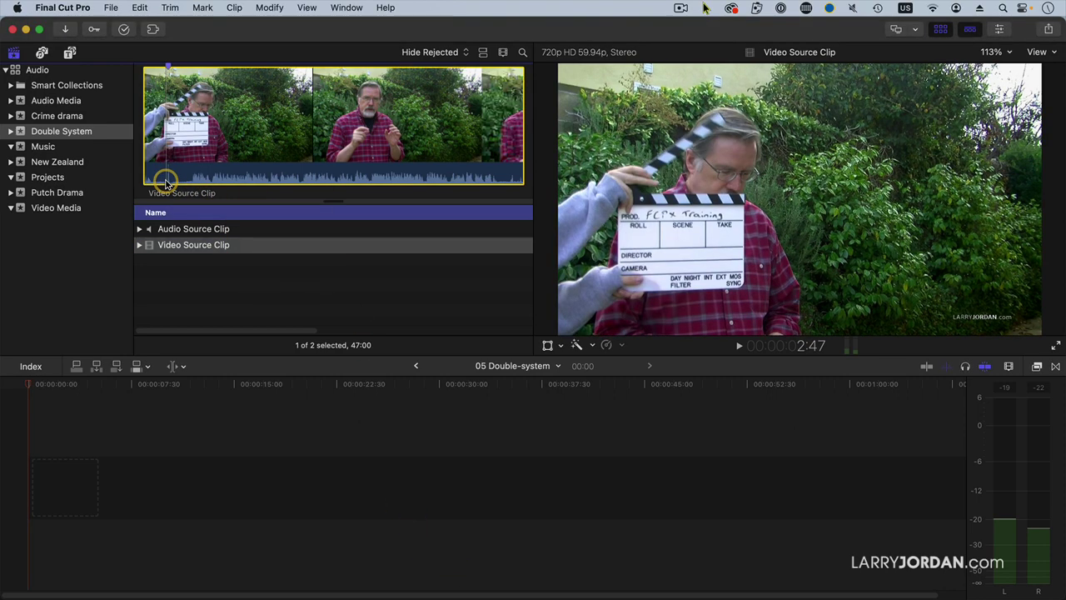
{"action": "key", "text": "space"}
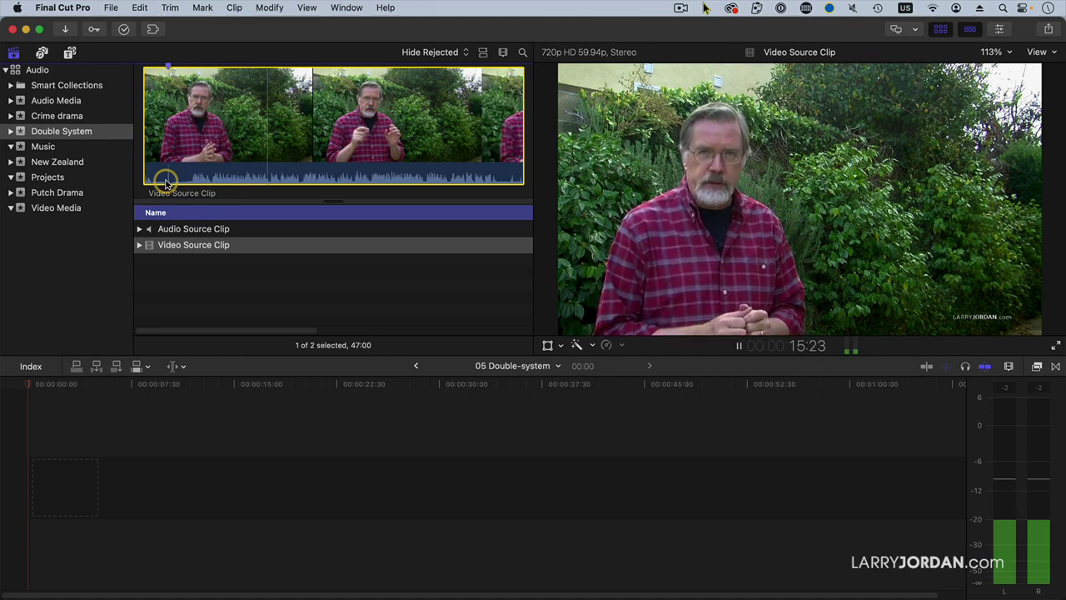
{"action": "key", "text": "space"}
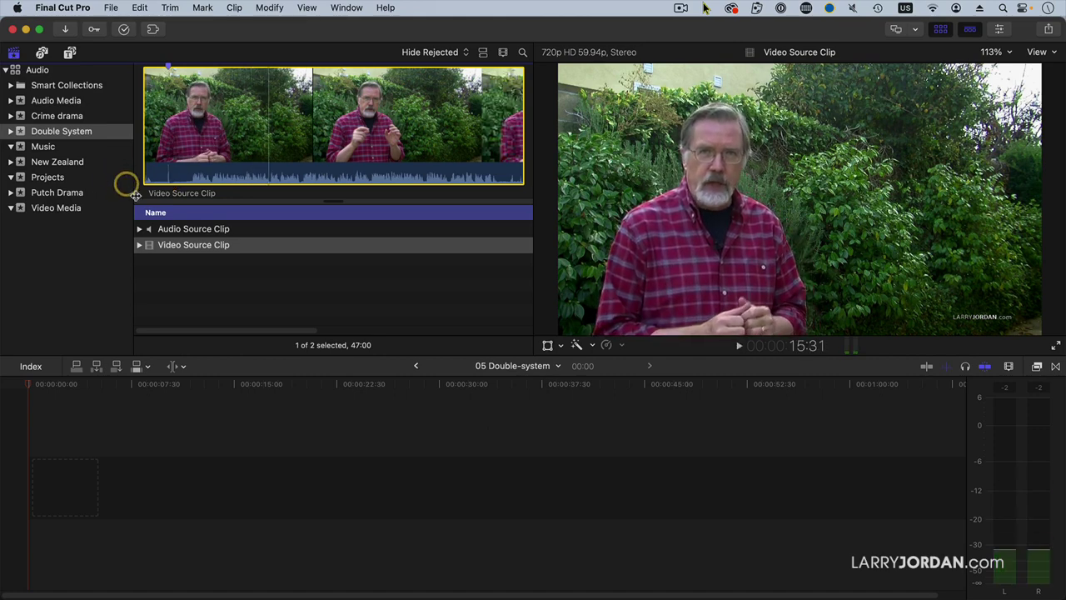
Step: Play back the Audio Source Clip's 1m 2.31s mono recording from near its start
{"action": "left_click", "coordinate": [172, 228]}
{"action": "left_click", "coordinate": [200, 164]}
{"action": "key", "text": "space"}
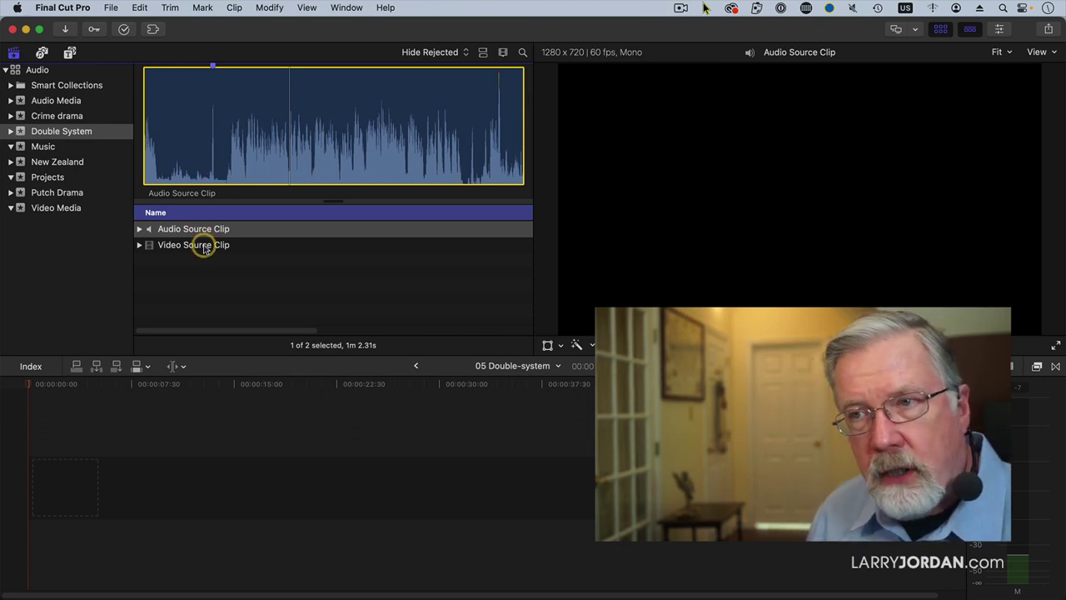
Step: Step frame by frame to the clapper closing near 3:06, then select both source clips
{"action": "left_click", "coordinate": [203, 246]}
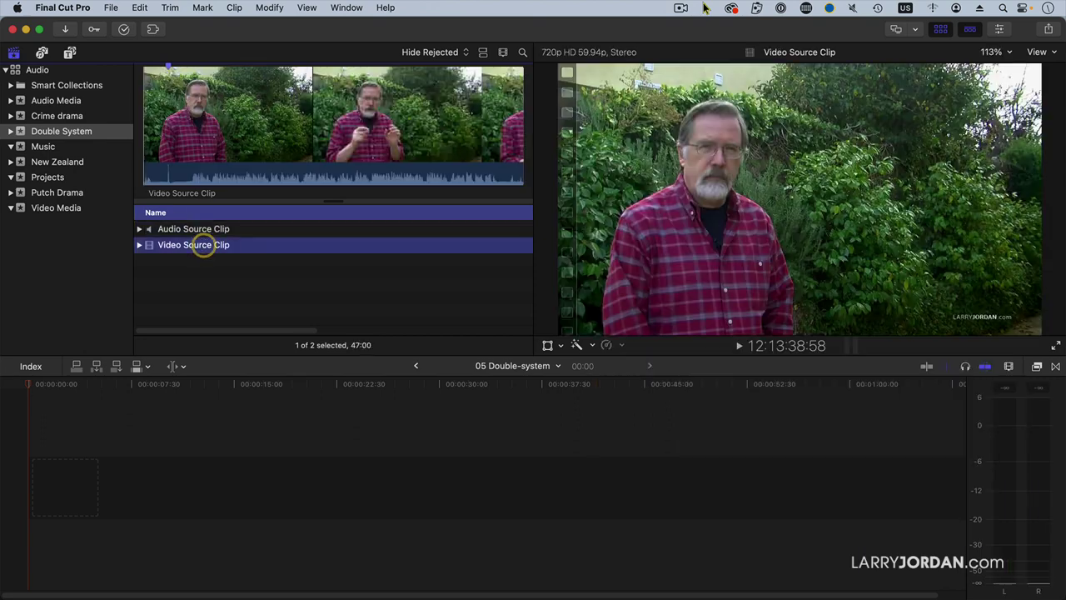
{"action": "left_click", "coordinate": [166, 125]}
{"action": "key", "text": "Right"}
{"action": "key", "text": "Right"}
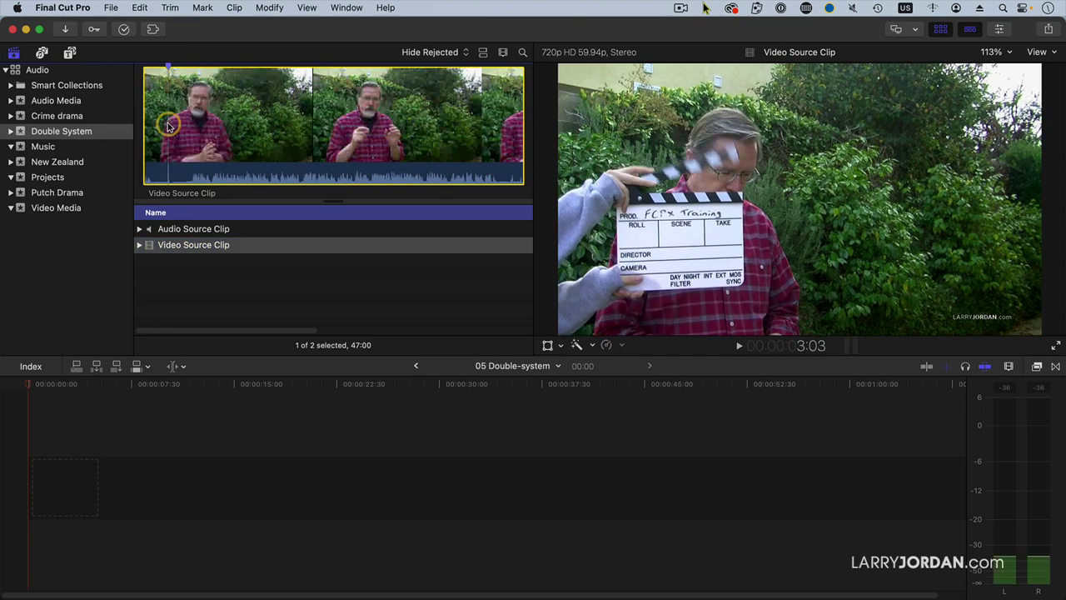
{"action": "key", "text": "Left"}
{"action": "key", "text": "Left"}
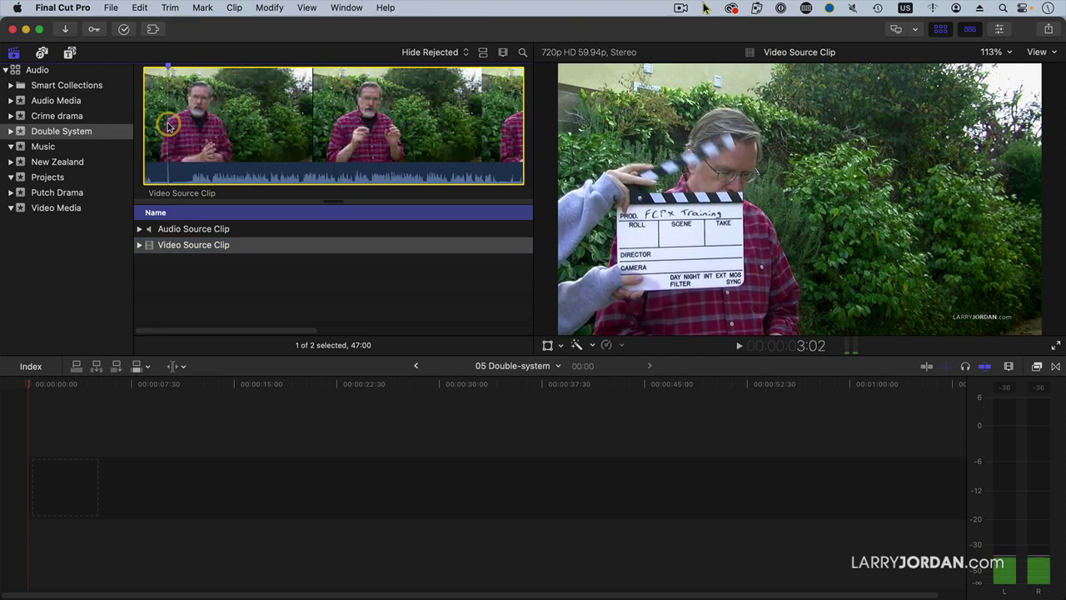
{"action": "key", "text": "Right"}
{"action": "key", "text": "Right"}
{"action": "key", "text": "Right"}
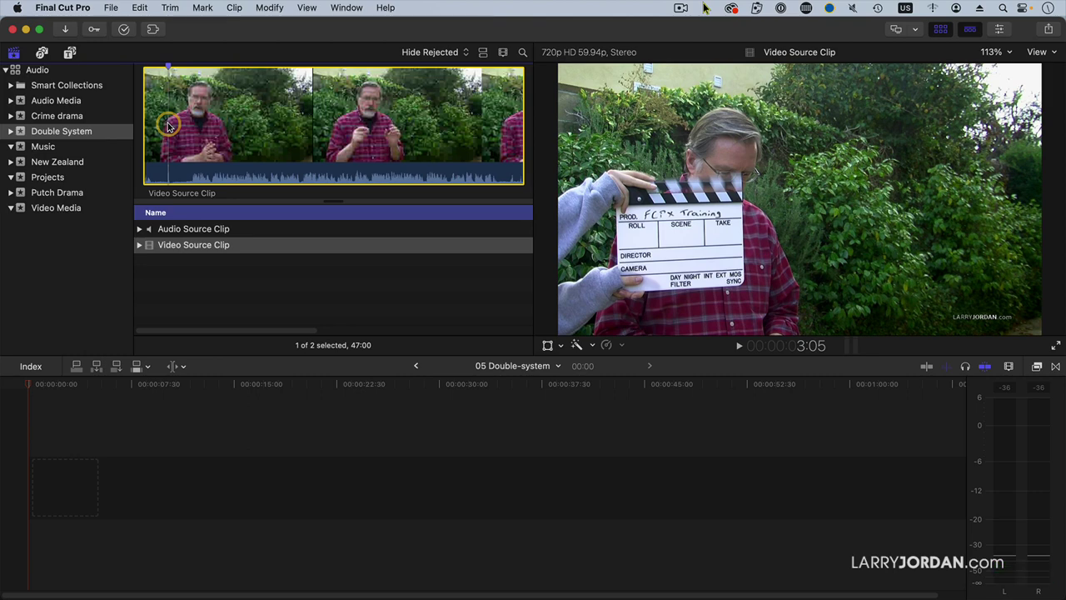
{"action": "key", "text": "Right"}
{"action": "key", "text": "Left"}
{"action": "key", "text": "Left"}
{"action": "key", "text": "Right"}
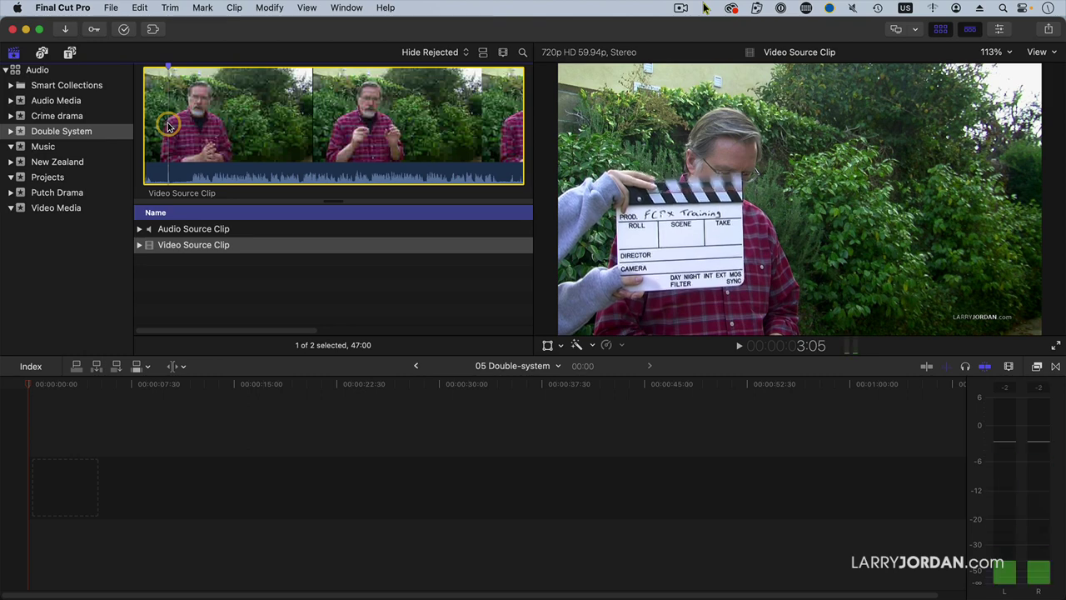
{"action": "key", "text": "Right"}
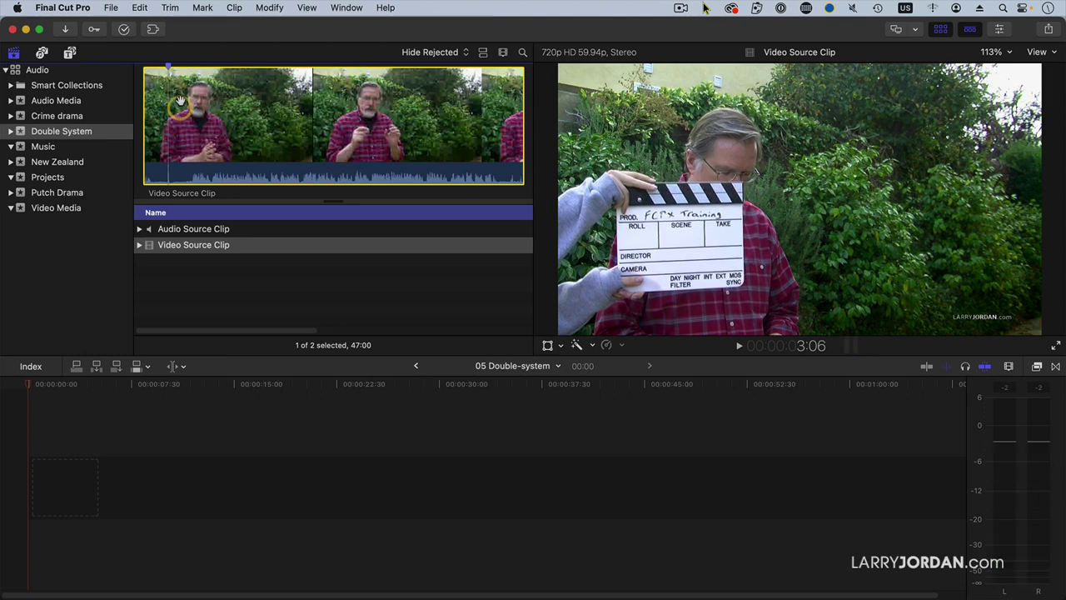
{"action": "left_click", "coordinate": [241, 230]}
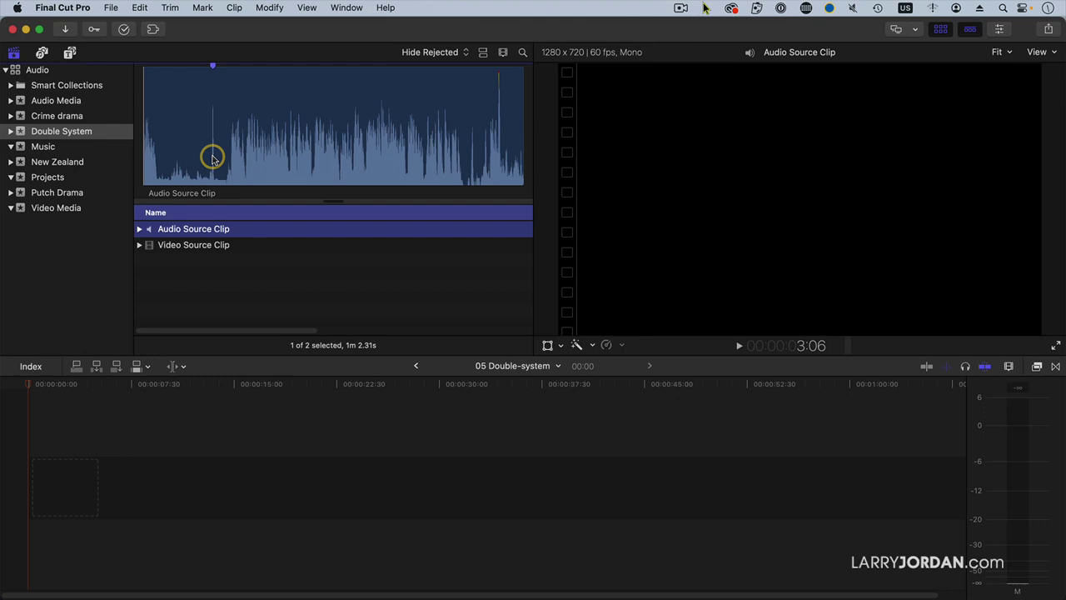
{"action": "left_click_drag", "start_coordinate": [250, 257], "coordinate": [226, 228]}
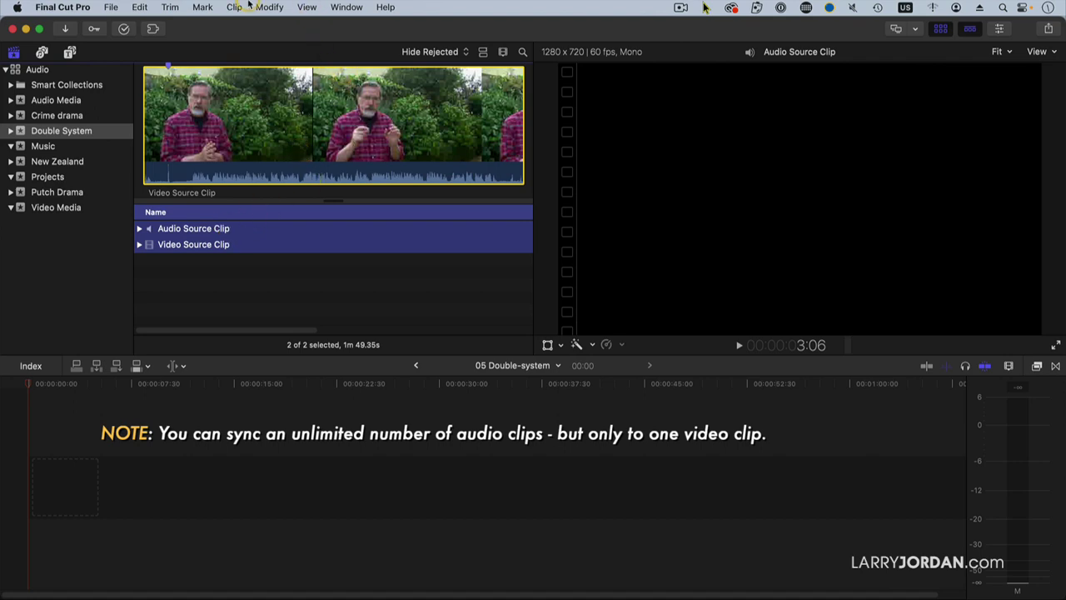
Step: Synchronize the clips as 'Sync'd clip', with audio sync off and First Marker on the Clip
{"action": "left_click", "coordinate": [236, 7]}
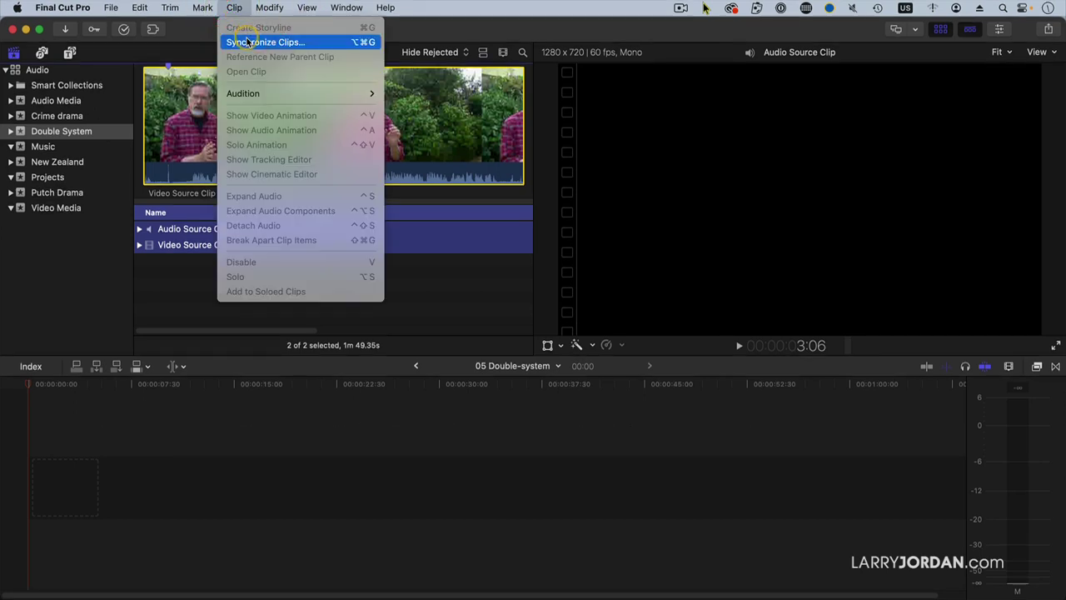
{"action": "left_click", "coordinate": [247, 42]}
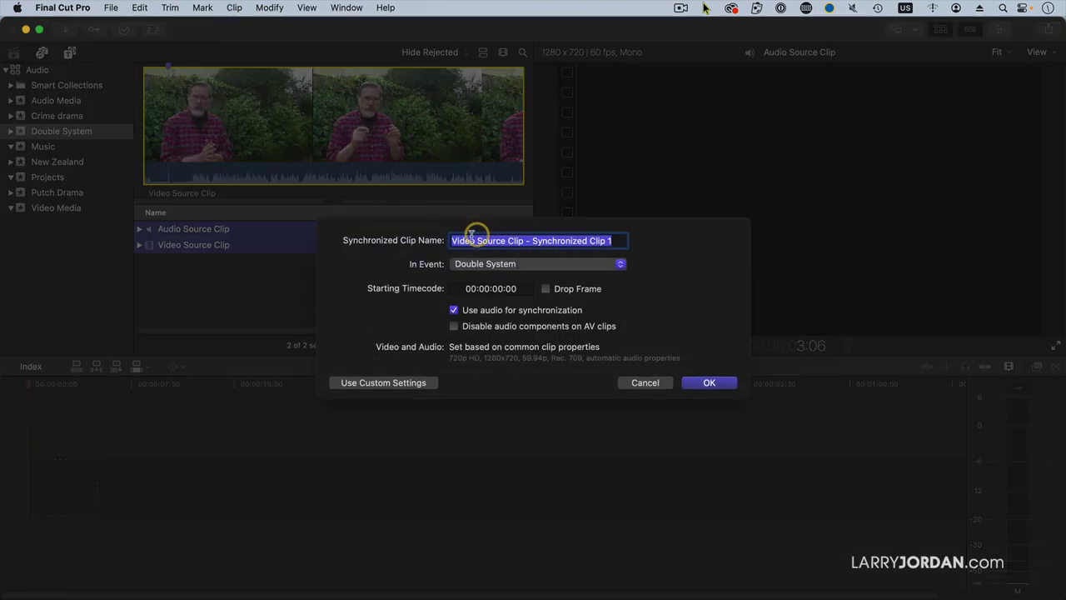
{"action": "type", "text": "Sy"}
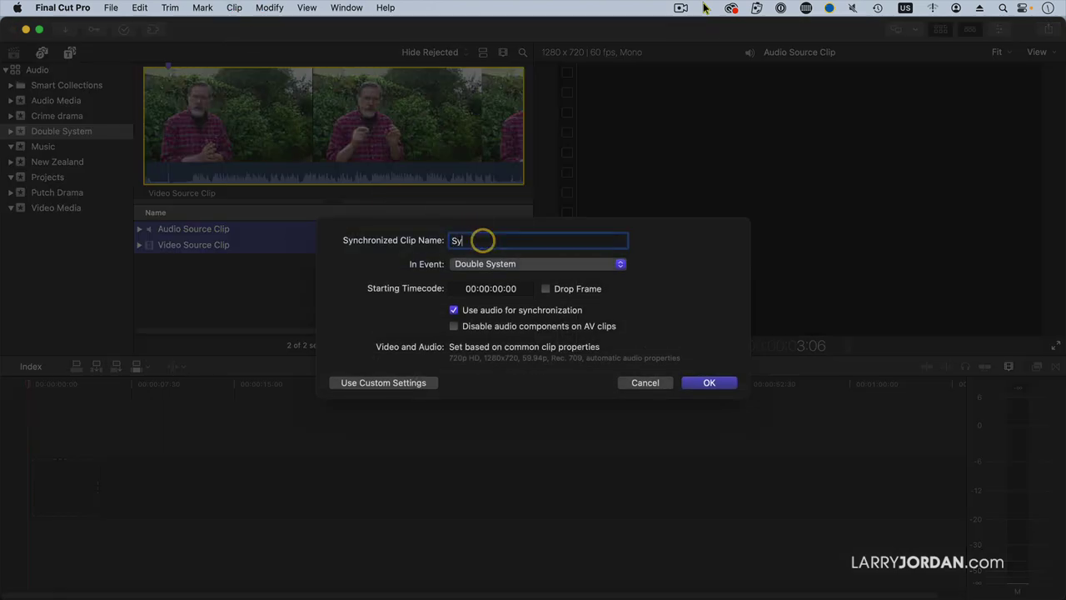
{"action": "type", "text": "nc'd clip"}
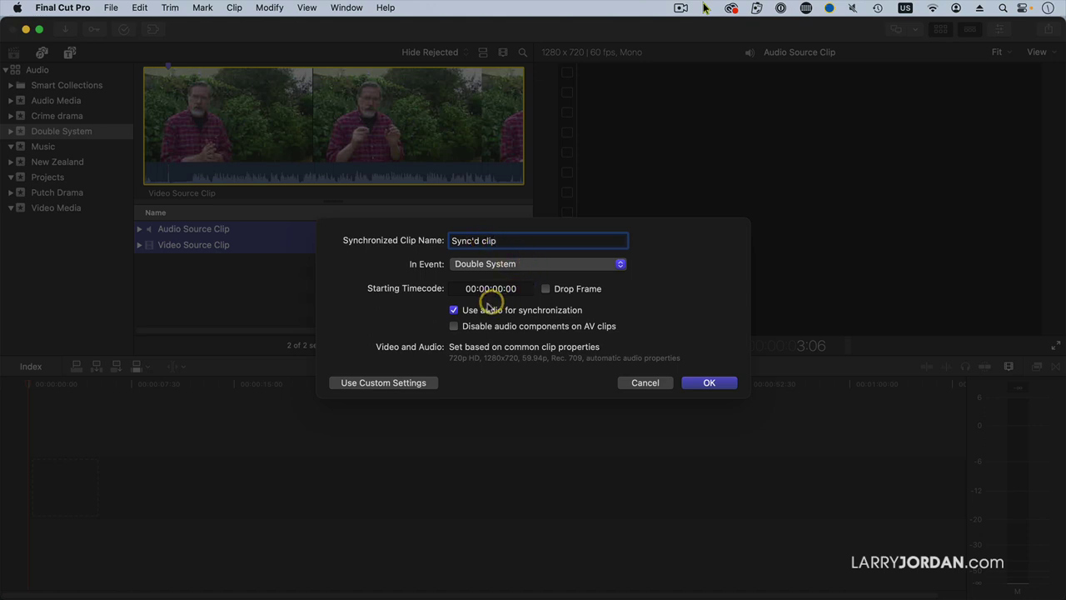
{"action": "left_click", "coordinate": [477, 311]}
{"action": "left_click", "coordinate": [382, 383]}
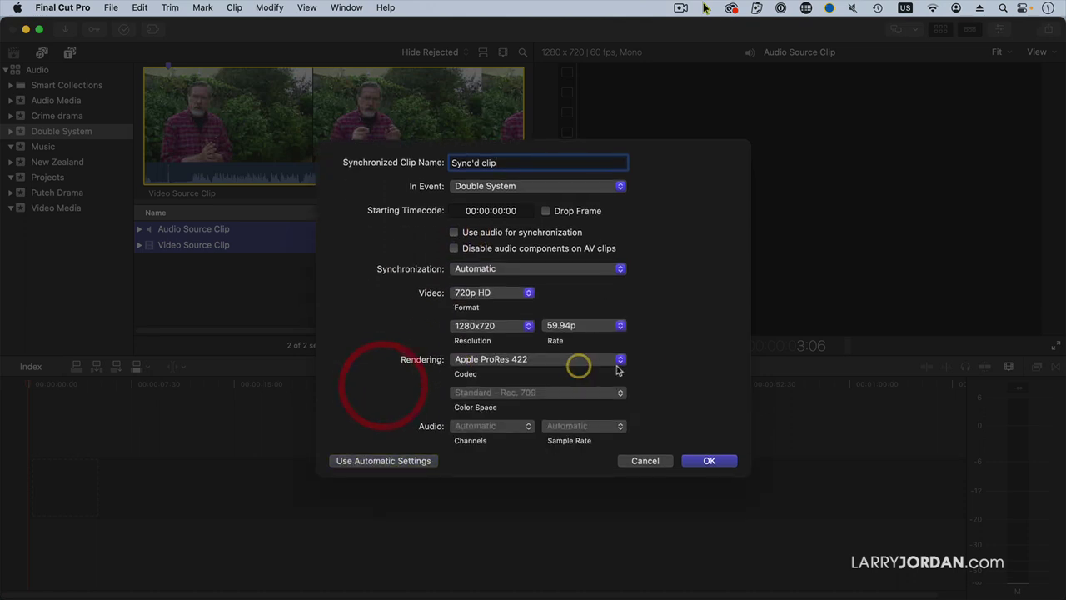
{"action": "left_click", "coordinate": [569, 270]}
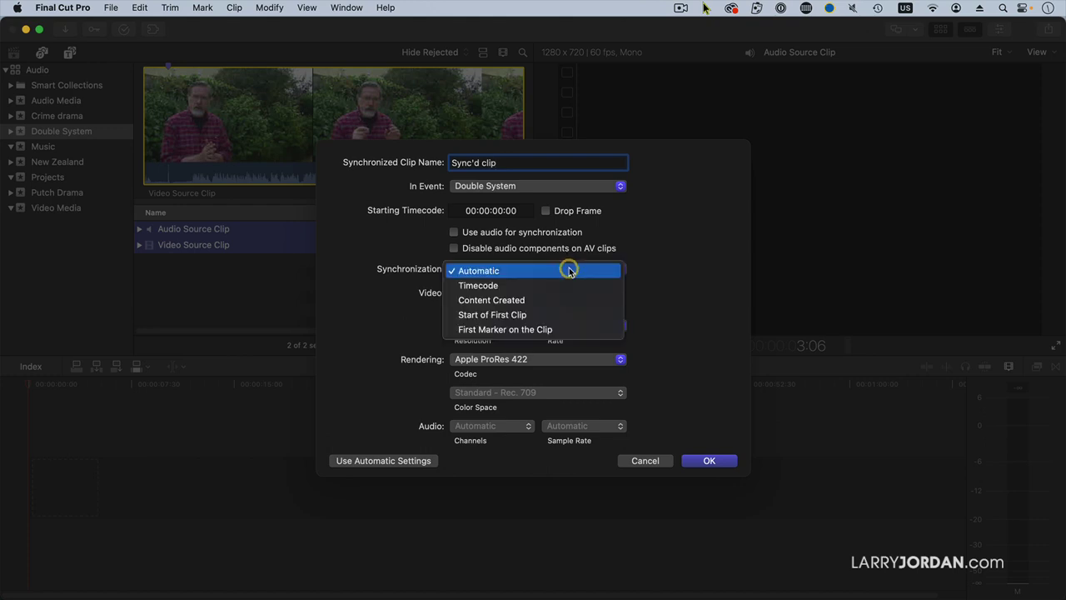
{"action": "left_click", "coordinate": [587, 329]}
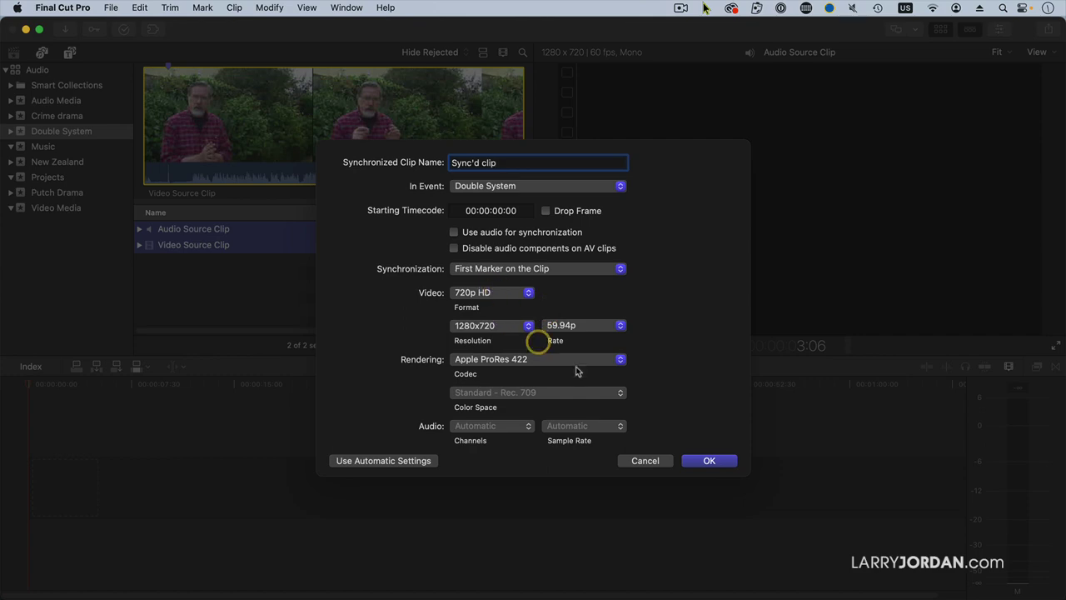
Step: Create Sync'd clip, then reselect the Audio and Video Source Clips together
{"action": "left_click", "coordinate": [716, 462]}
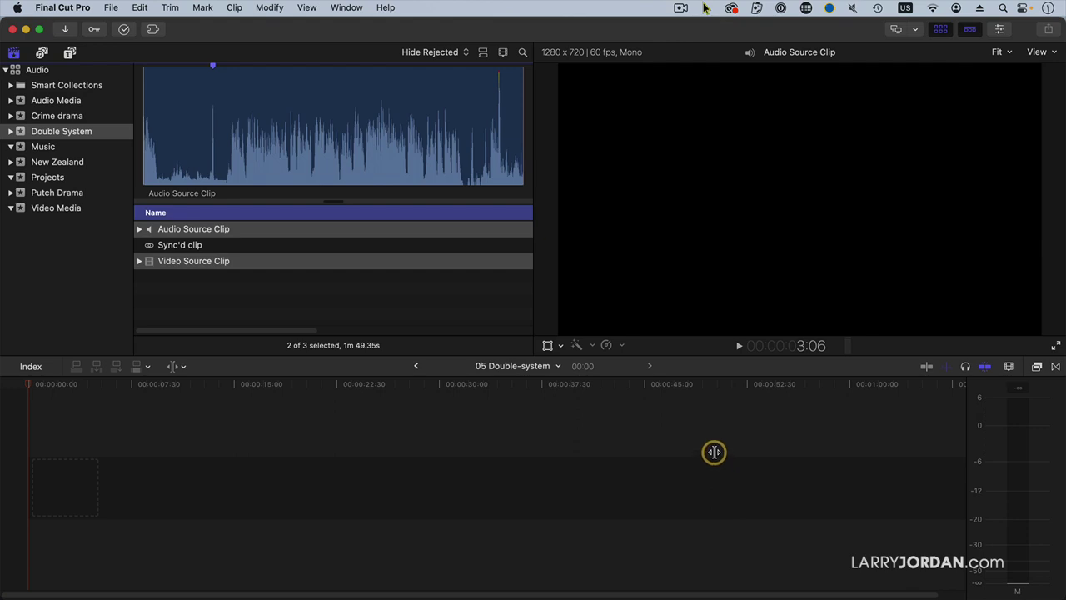
{"action": "left_click", "coordinate": [212, 226]}
{"action": "left_click", "coordinate": [260, 258], "text": "super"}
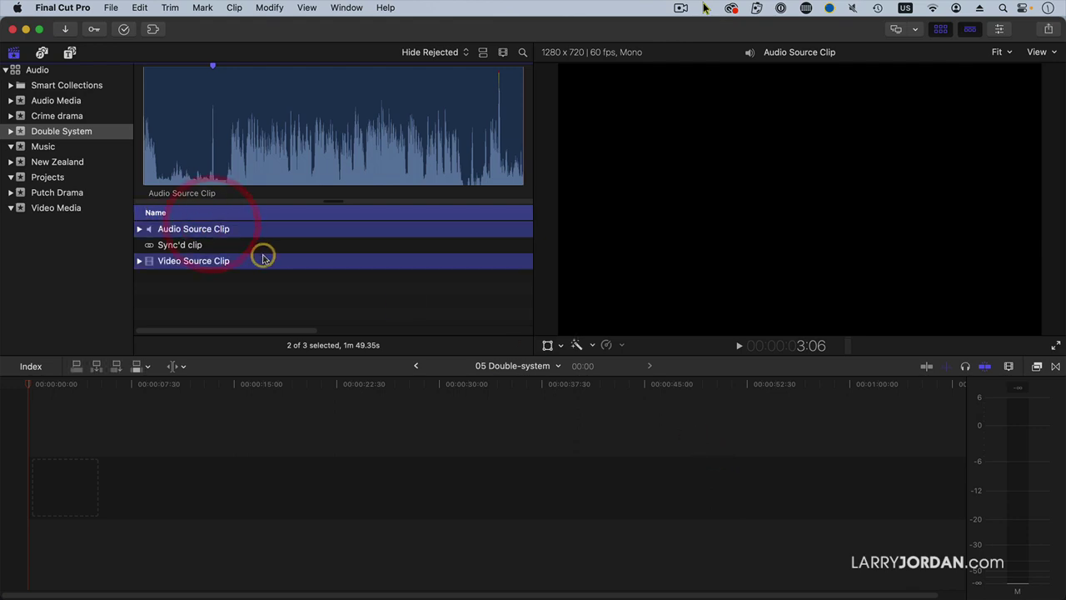
{"action": "left_click", "coordinate": [200, 265], "text": "super"}
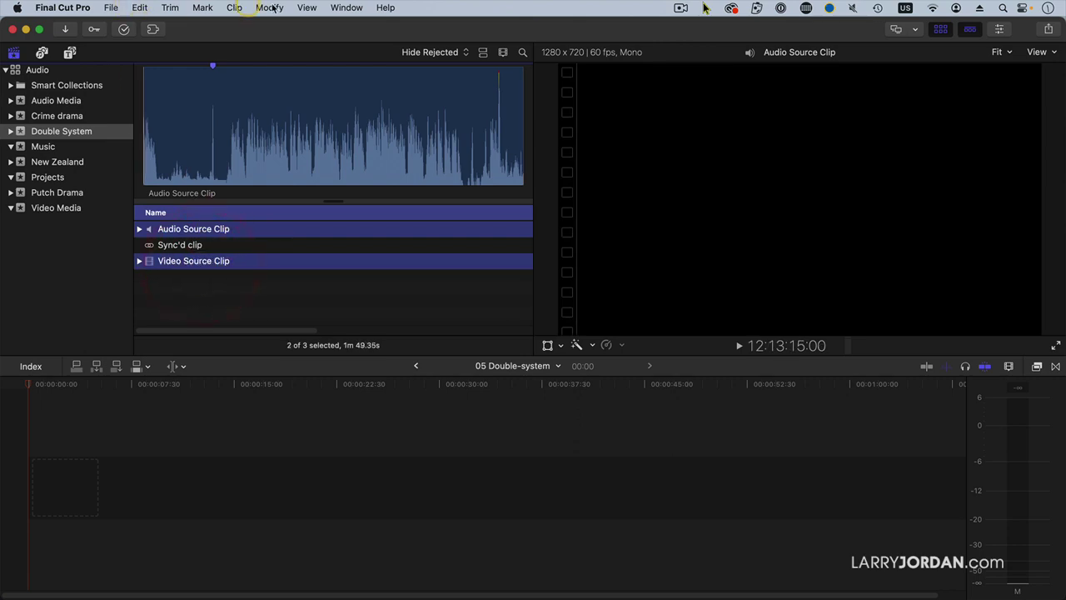
Step: Start another Synchronize Clips with Use audio for synchronization turned on
{"action": "left_click", "coordinate": [235, 8]}
{"action": "left_click", "coordinate": [250, 42]}
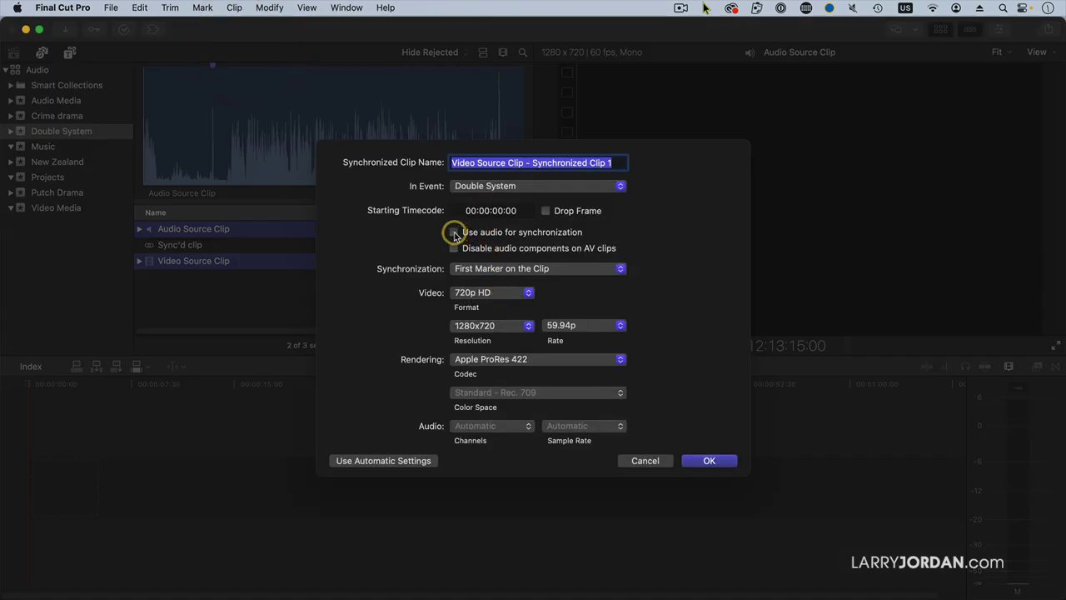
{"action": "left_click", "coordinate": [455, 233]}
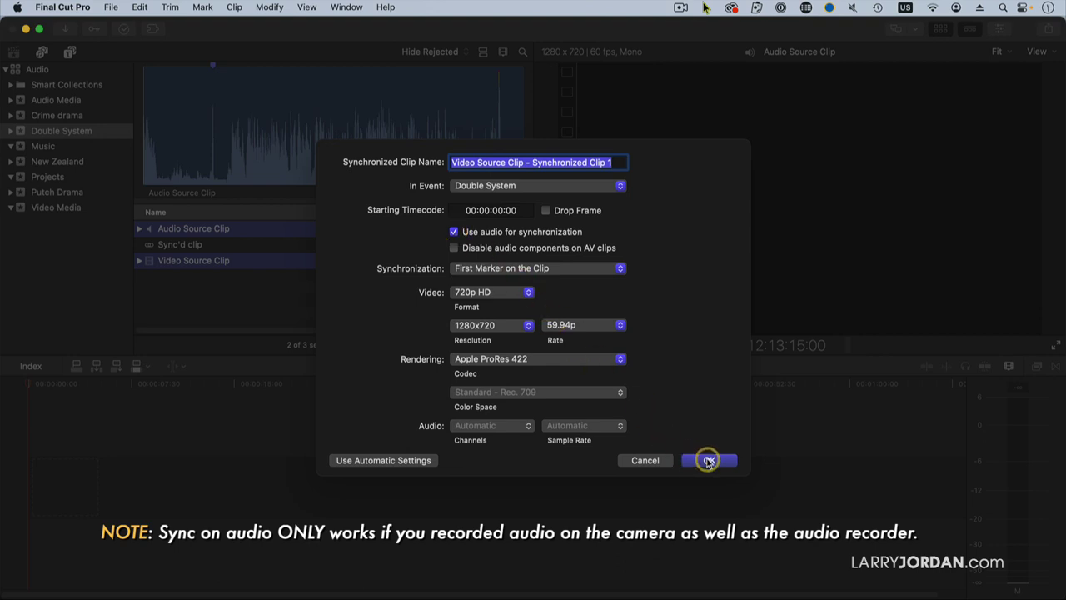
Step: Create the second synchronized clip, then delete Video Source Clip - Synchronized Clip 1
{"action": "left_click", "coordinate": [709, 461]}
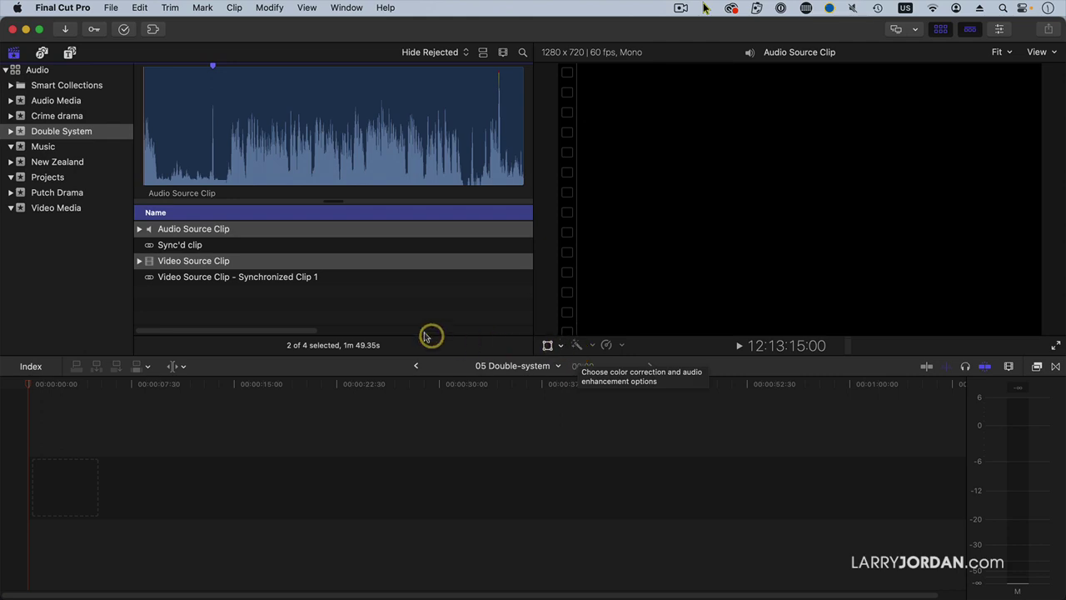
{"action": "left_click", "coordinate": [356, 281]}
{"action": "key", "text": "super+BackSpace"}
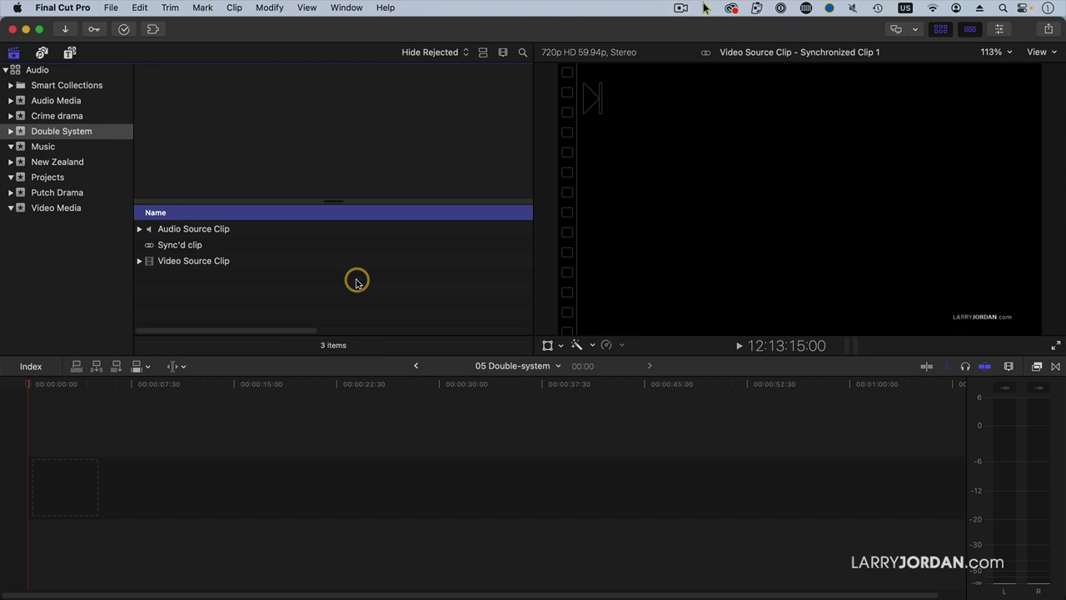
Step: Append Sync'd clip to the 05 Double-system timeline and expand its audio
{"action": "left_click", "coordinate": [260, 243]}
{"action": "key", "text": "e"}
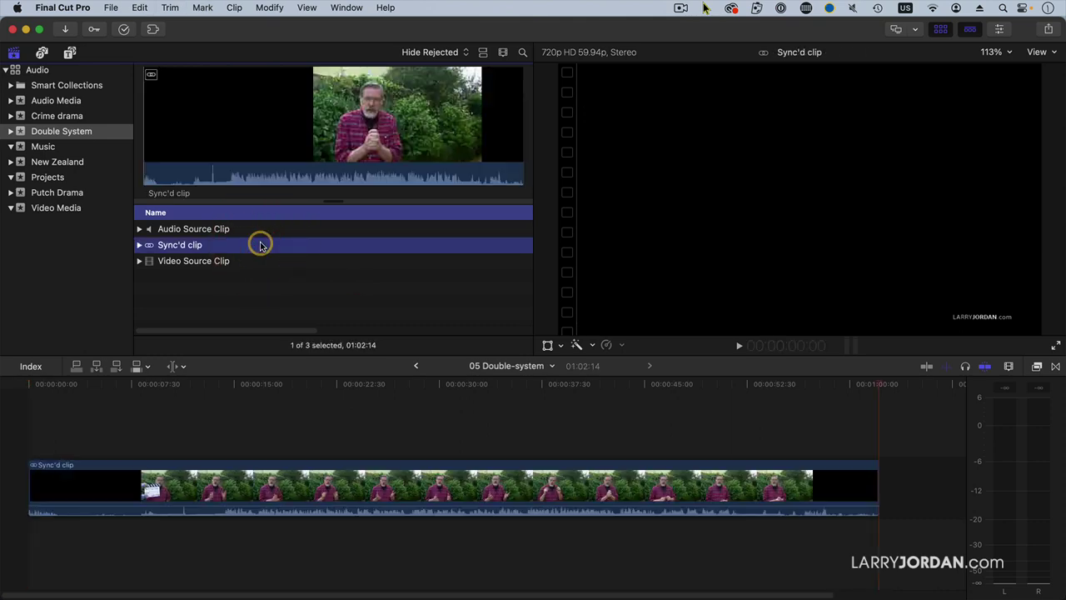
{"action": "left_click", "coordinate": [223, 485]}
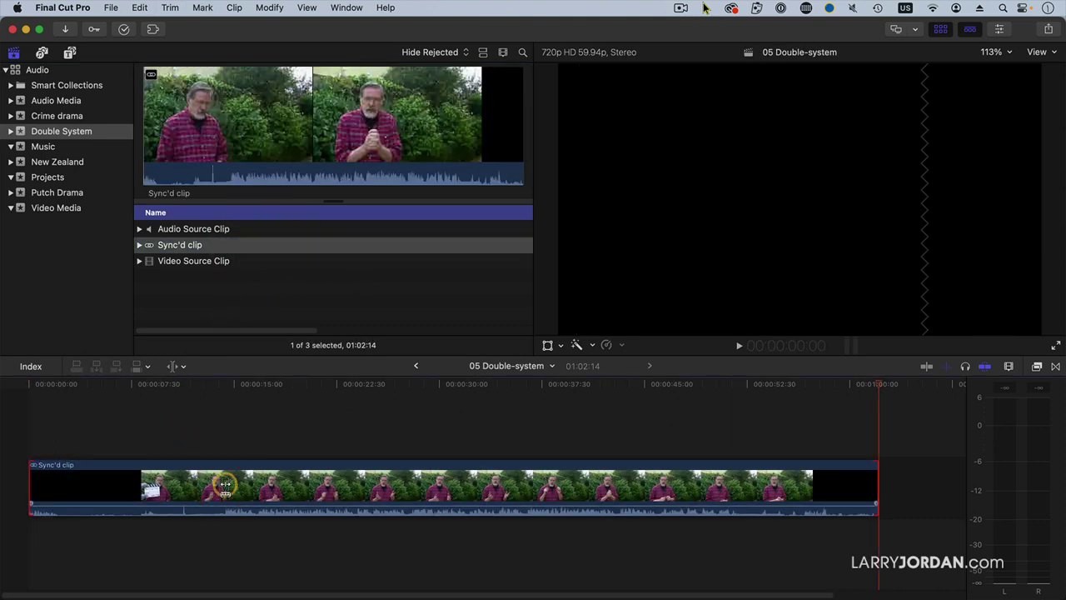
{"action": "double_click", "coordinate": [240, 510]}
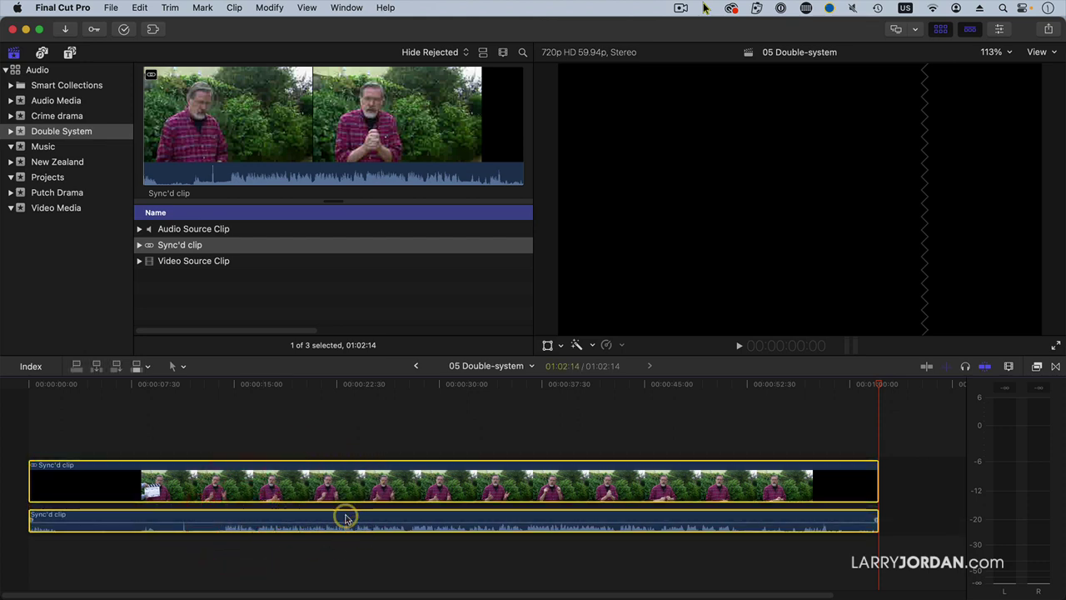
Step: Expand the Sync'd clip's audio components, then play it from about 13 to 27 seconds
{"action": "left_click", "coordinate": [235, 7]}
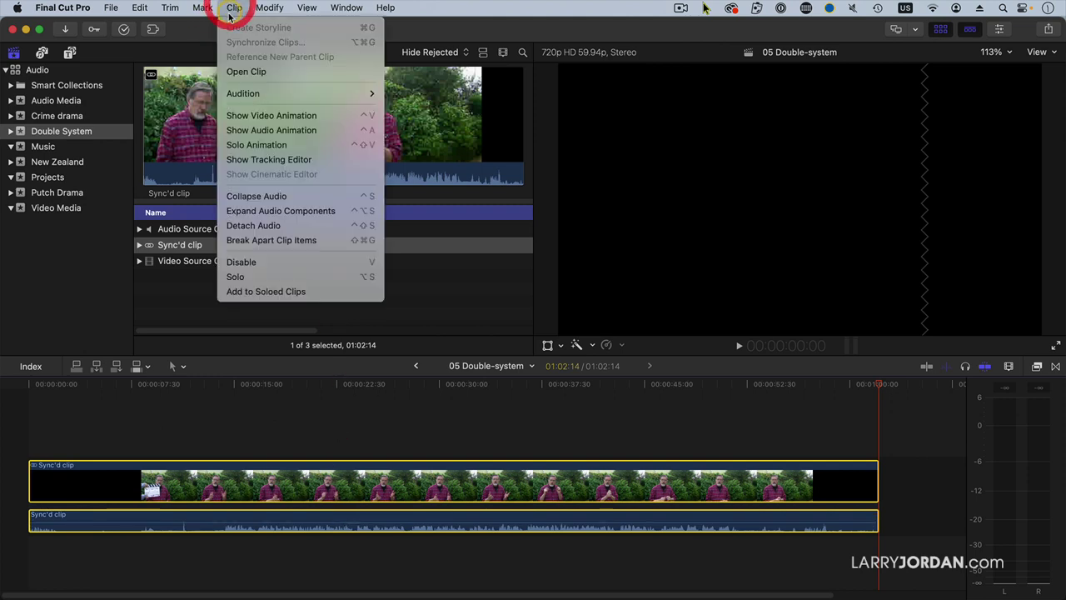
{"action": "left_click", "coordinate": [280, 210]}
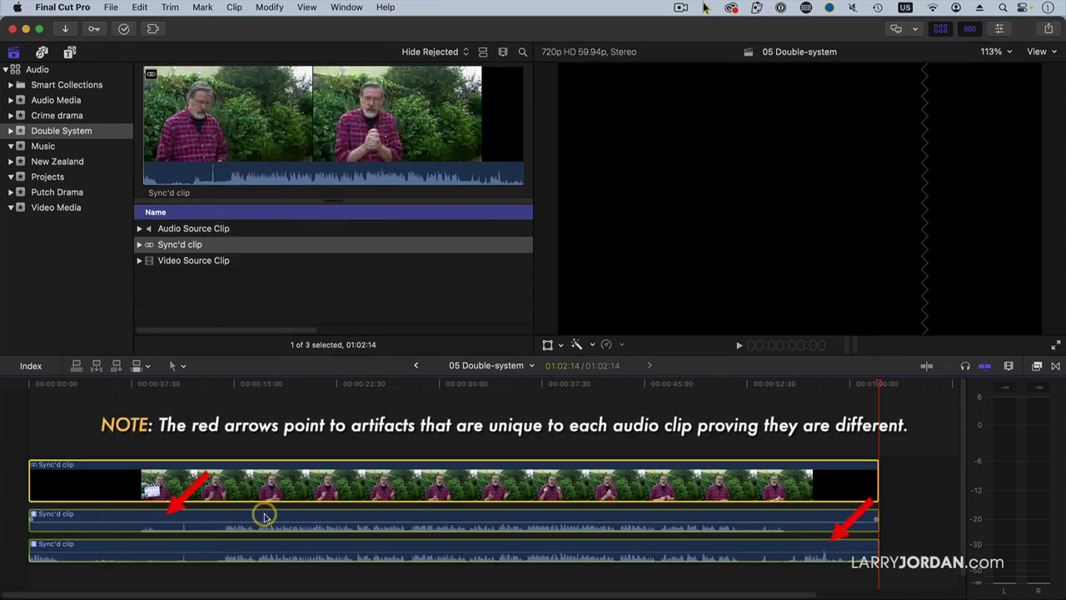
{"action": "mouse_move", "coordinate": [202, 548]}
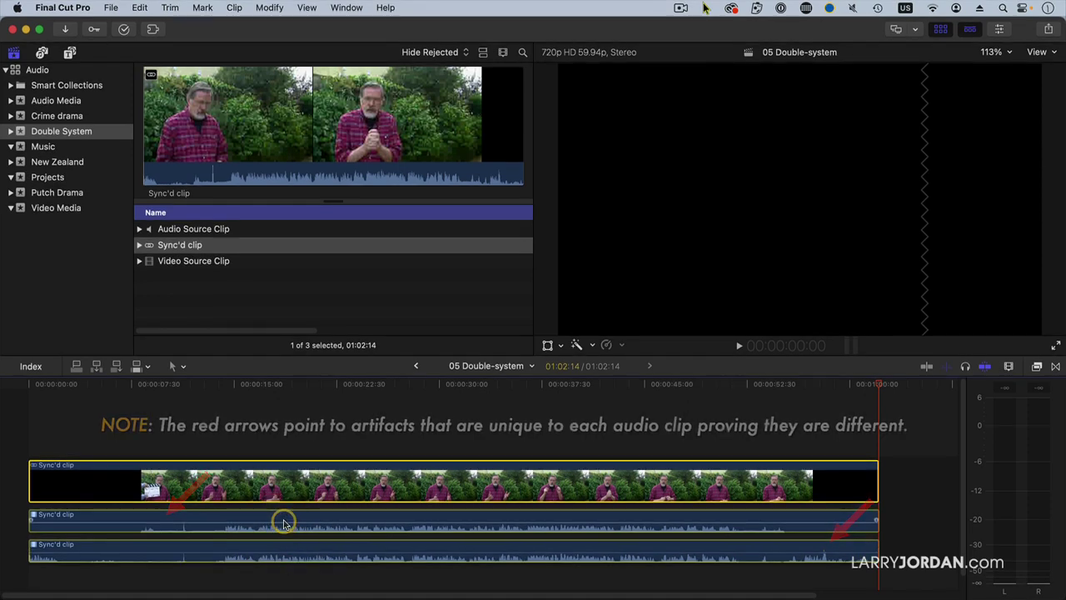
{"action": "left_click", "coordinate": [218, 389]}
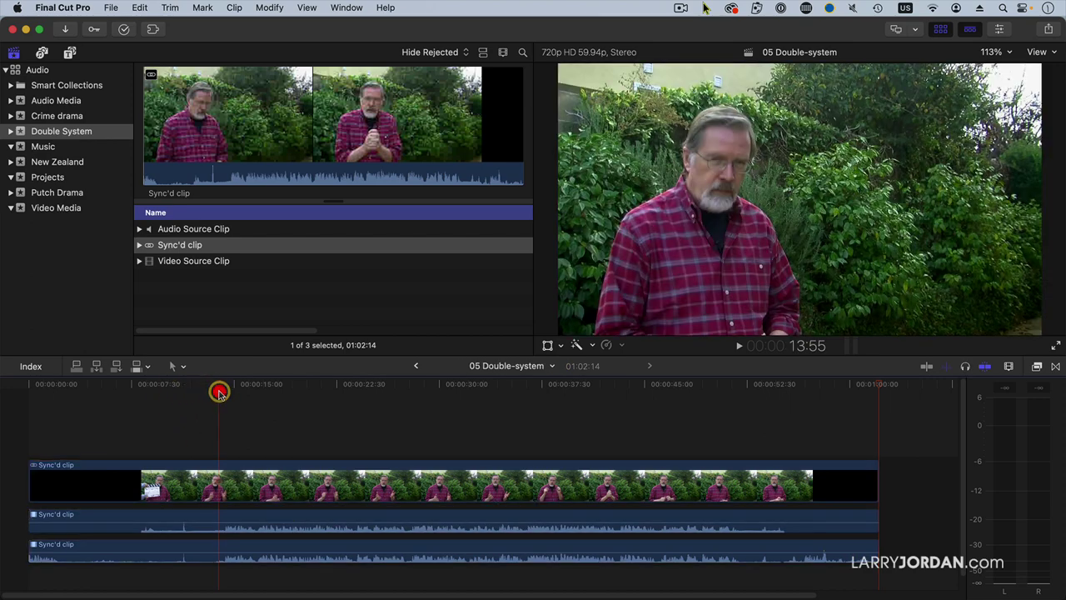
{"action": "key", "text": "space"}
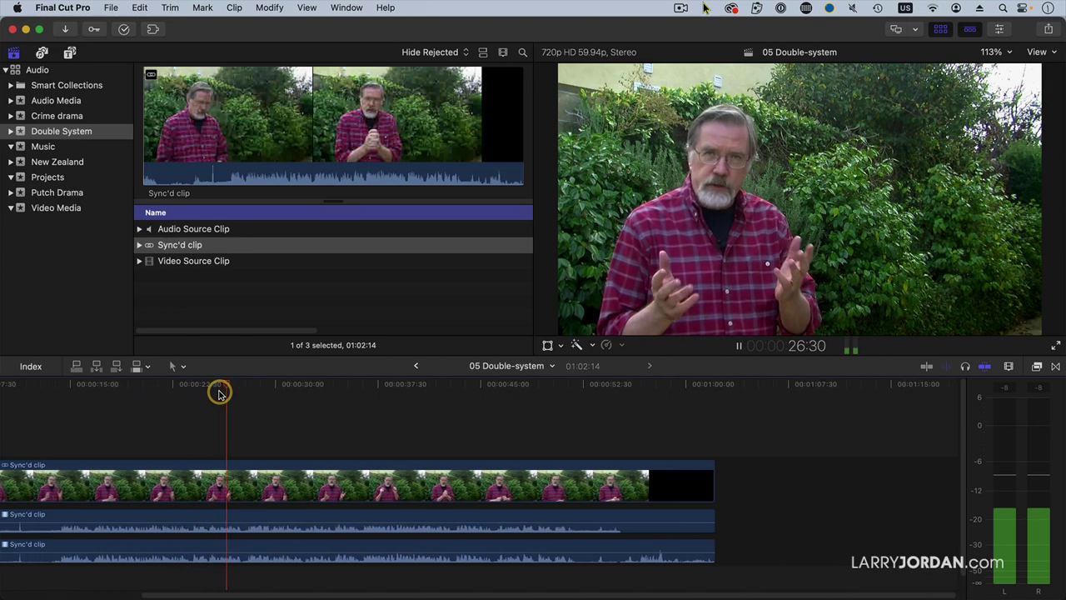
{"action": "key", "text": "space"}
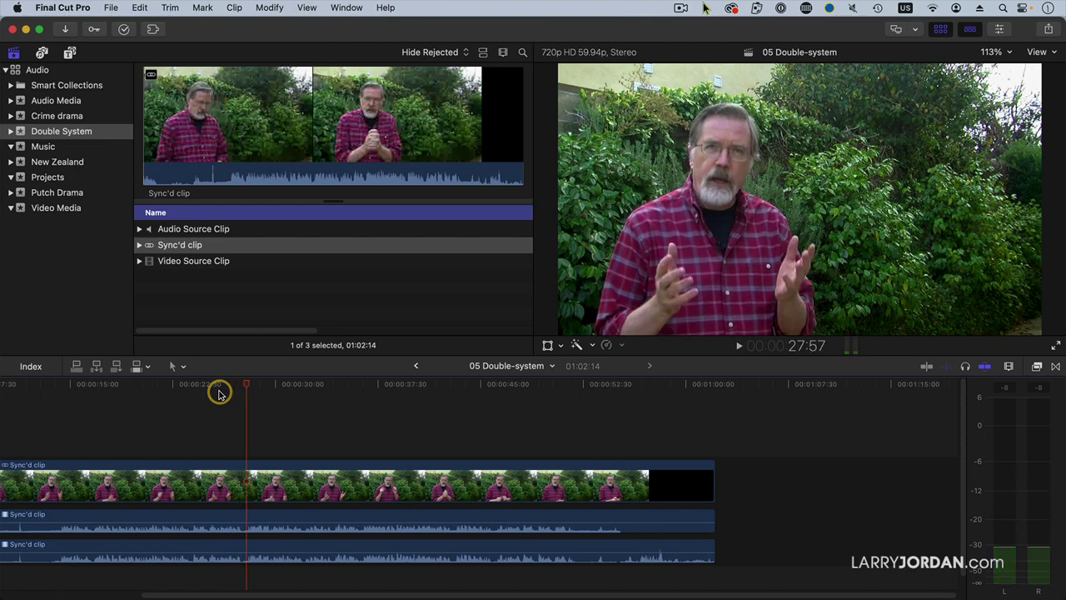